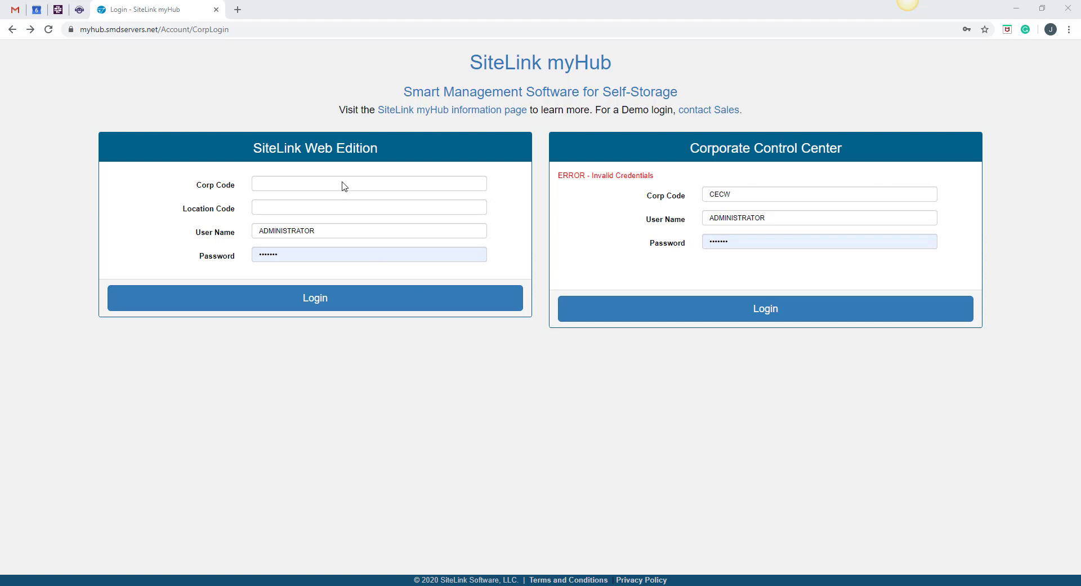
- Go to myhub.sitelink.com, log in to the Corporate Control Center with the prefilled credentials and open the payment transactions
left_click(252, 33)
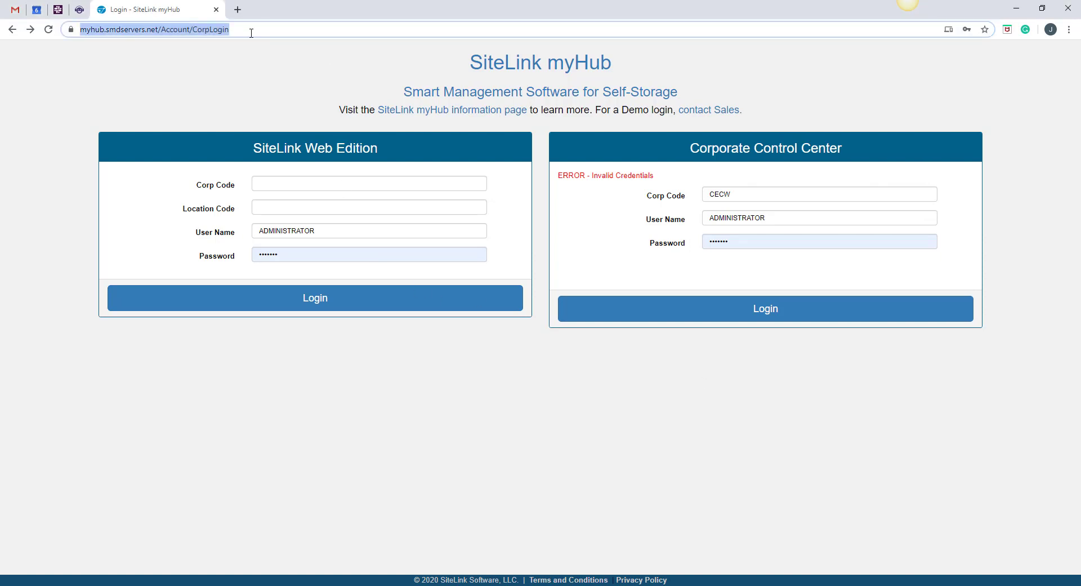
type("myhub.sitelink.com")
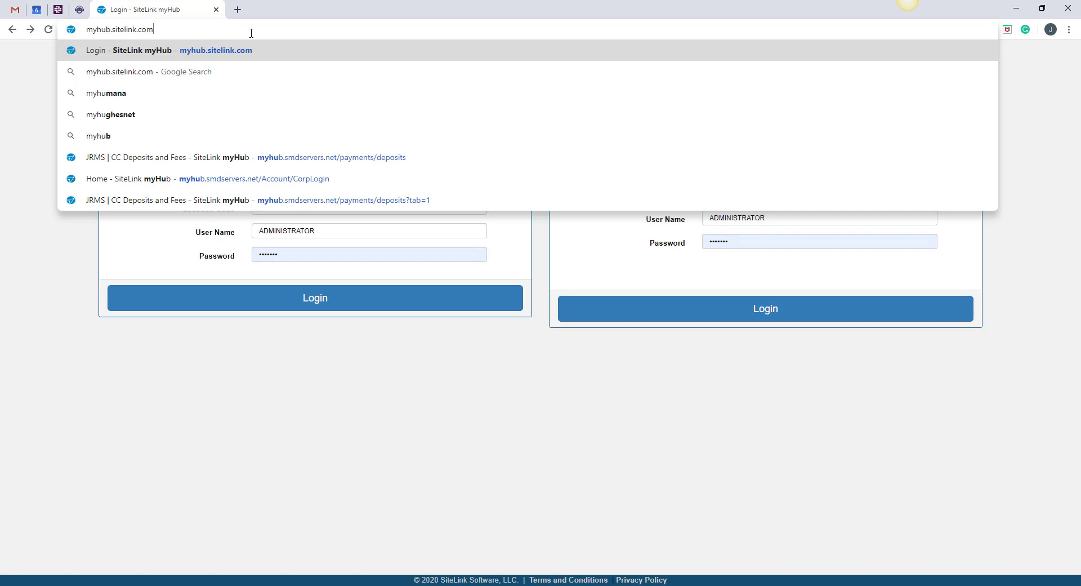
key("Return")
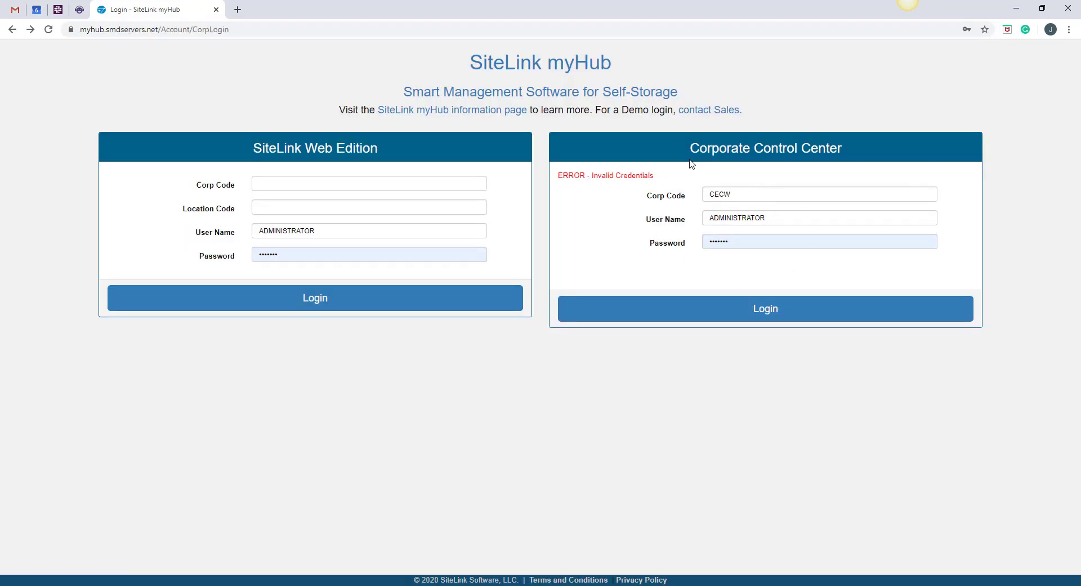
left_click(764, 315)
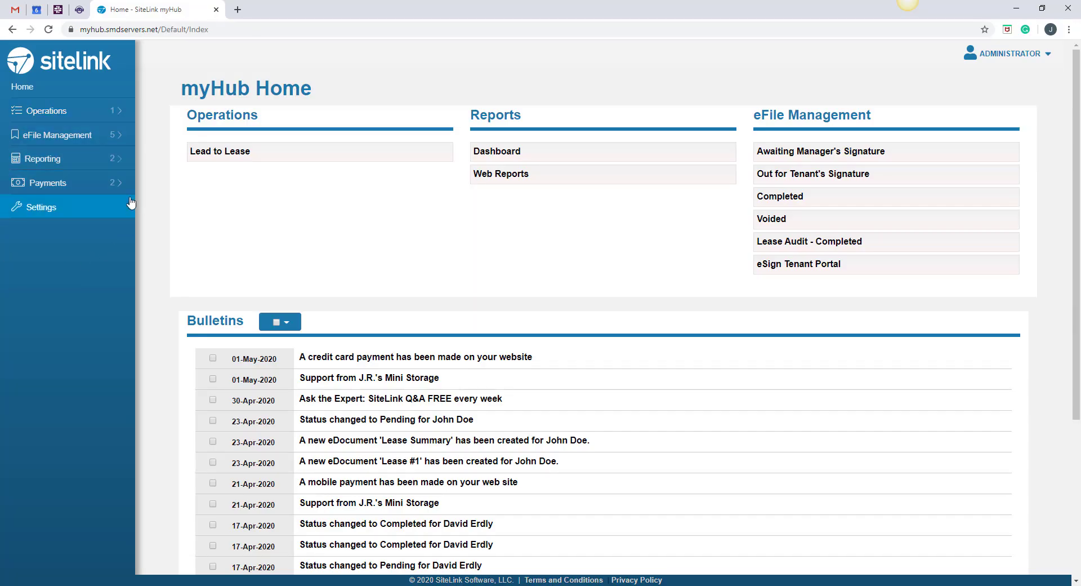
left_click(100, 186)
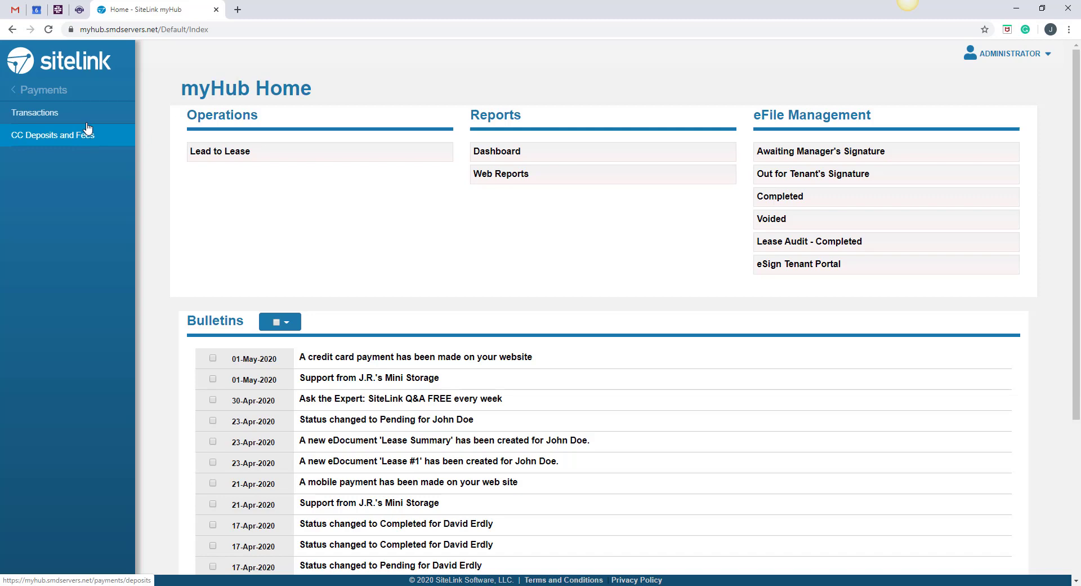
left_click(56, 113)
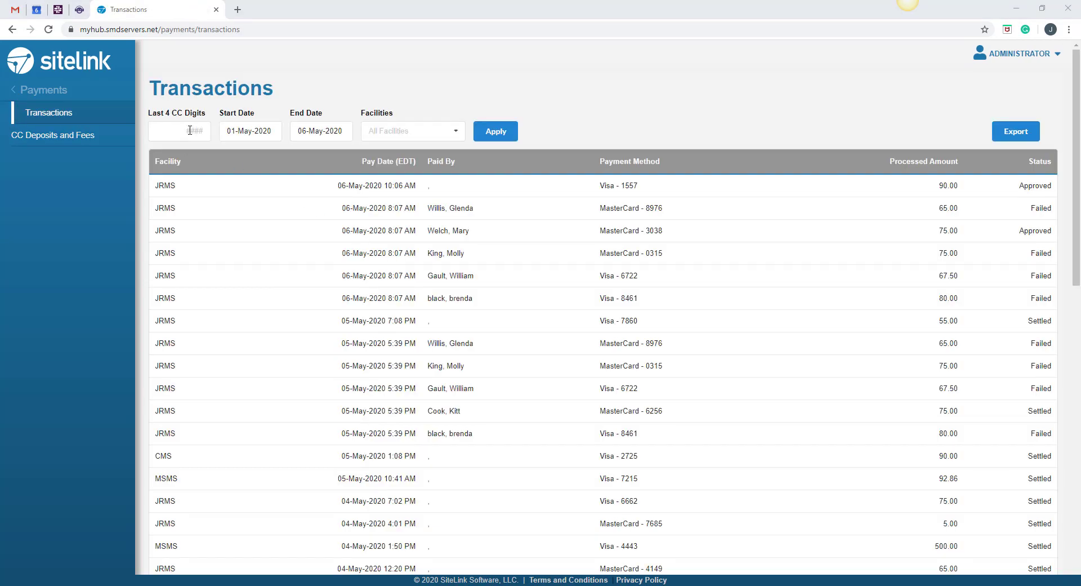
- Filter the transactions by the last four card digits of the most recent Visa payment
left_click(189, 131)
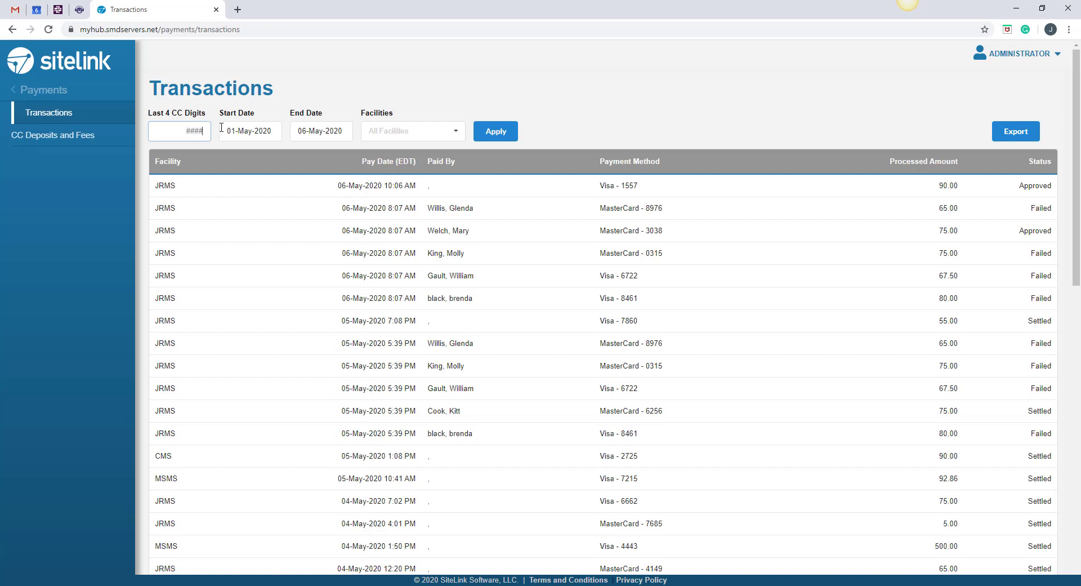
type("1557")
left_click(484, 142)
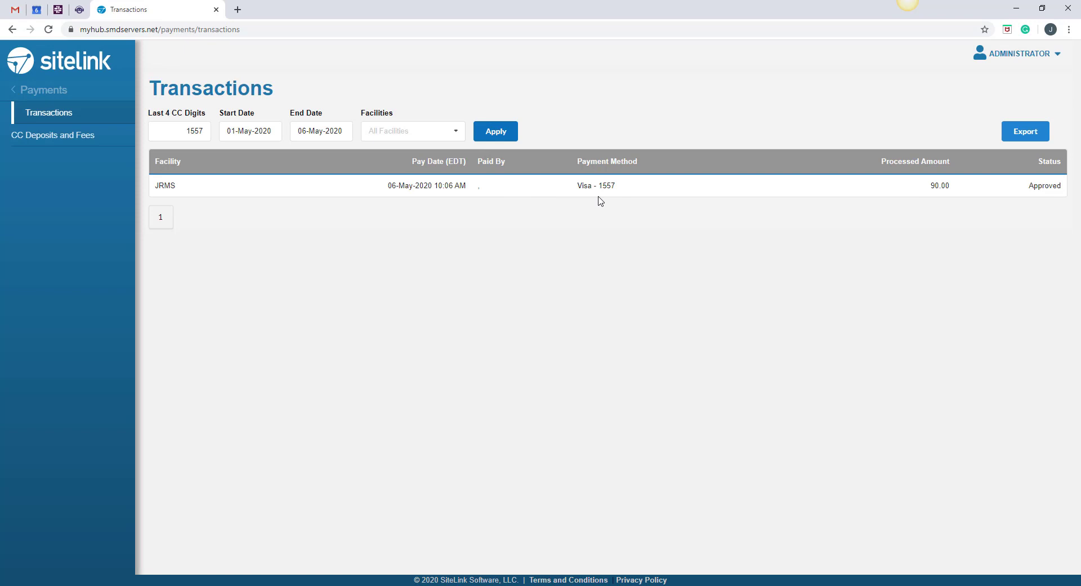
- Clear the last-four card digits filter and reload the full transaction list
left_click_drag(205, 127, 187, 129)
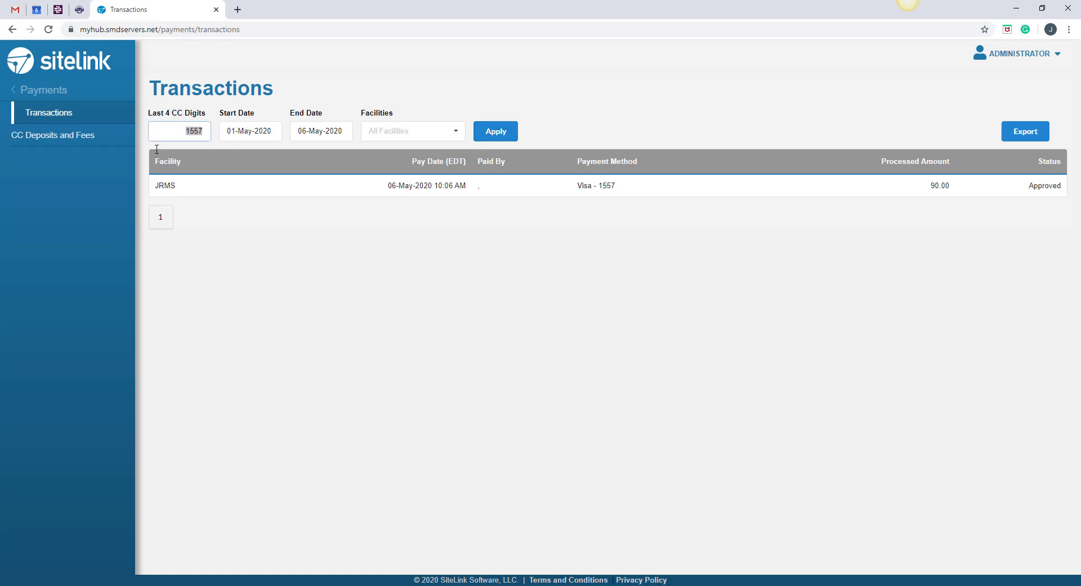
type("####")
left_click(496, 136)
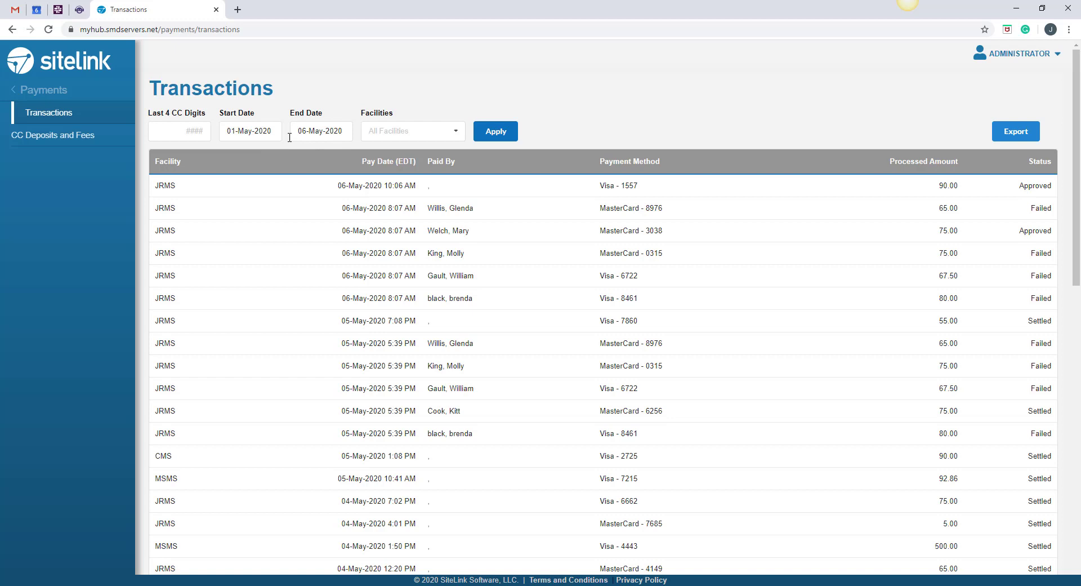
- Limit the transactions to those up to an end date of 04-May-2020
left_click(260, 138)
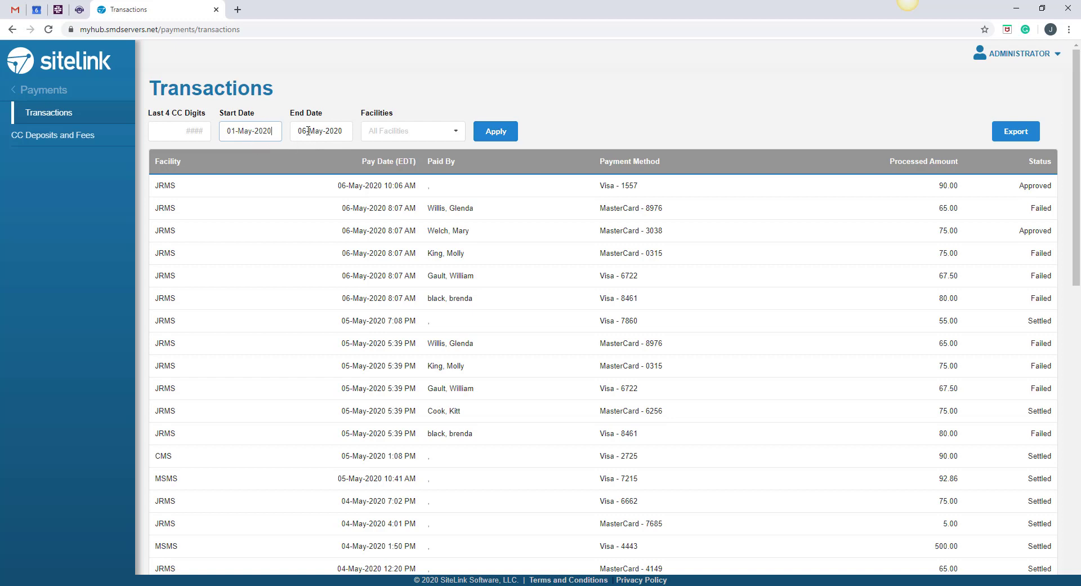
left_click(343, 133)
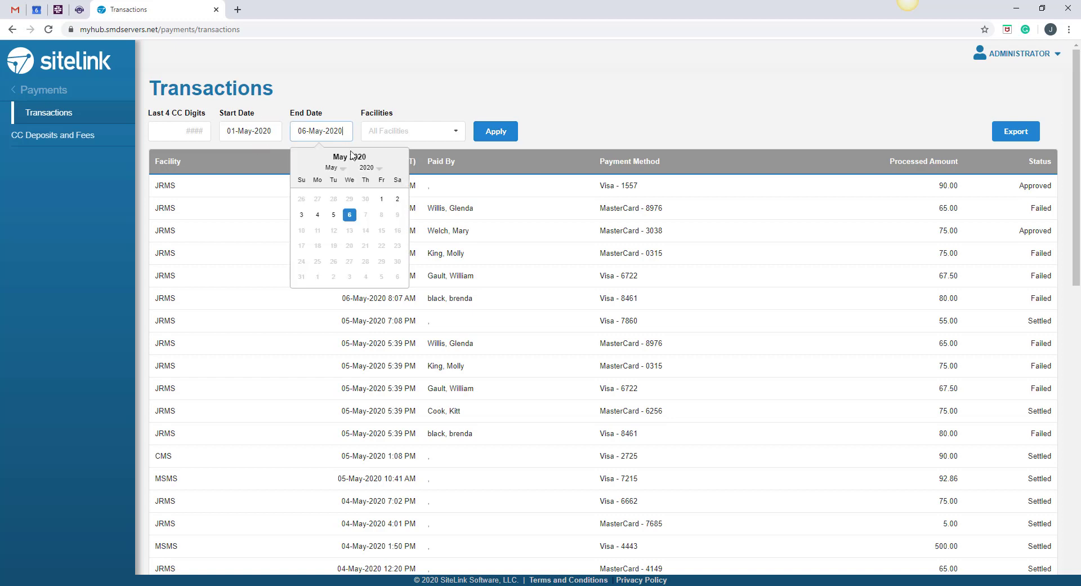
left_click(318, 214)
left_click(496, 132)
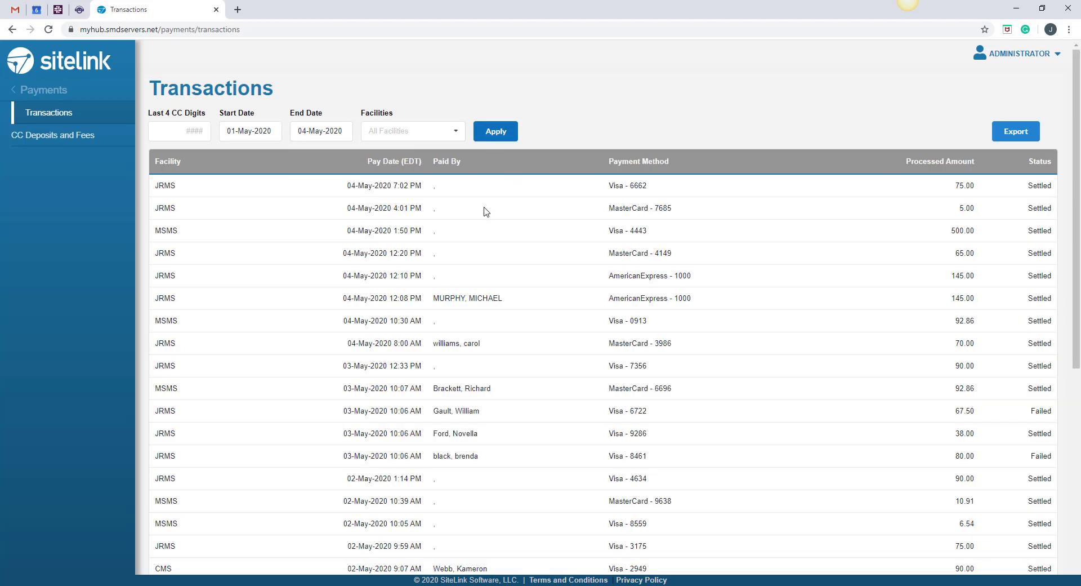
- Set the end date of the transactions filter to 06-May-2020 and apply it
left_click(325, 126)
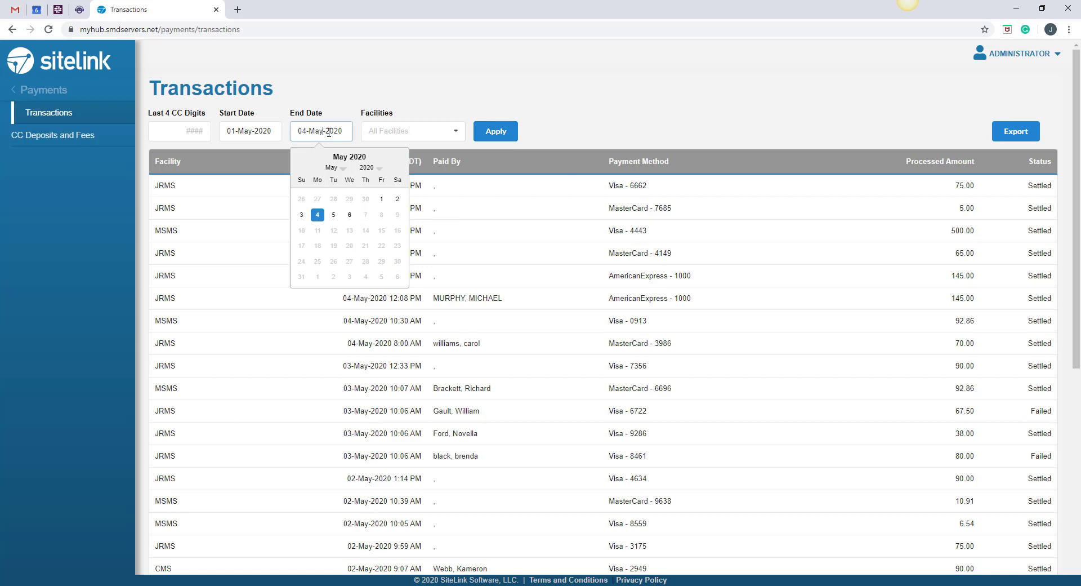
left_click(350, 216)
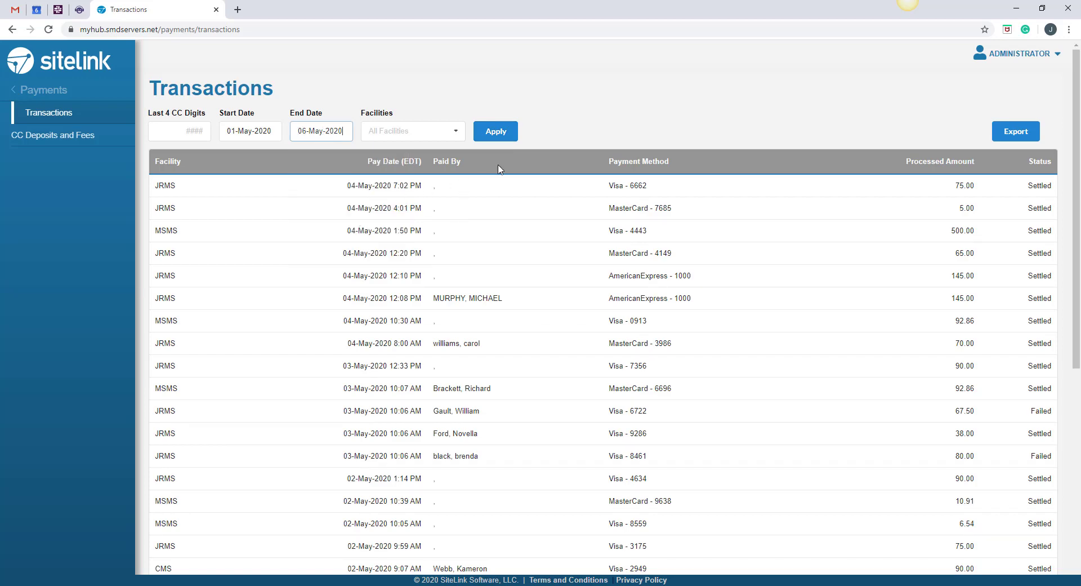
left_click(503, 134)
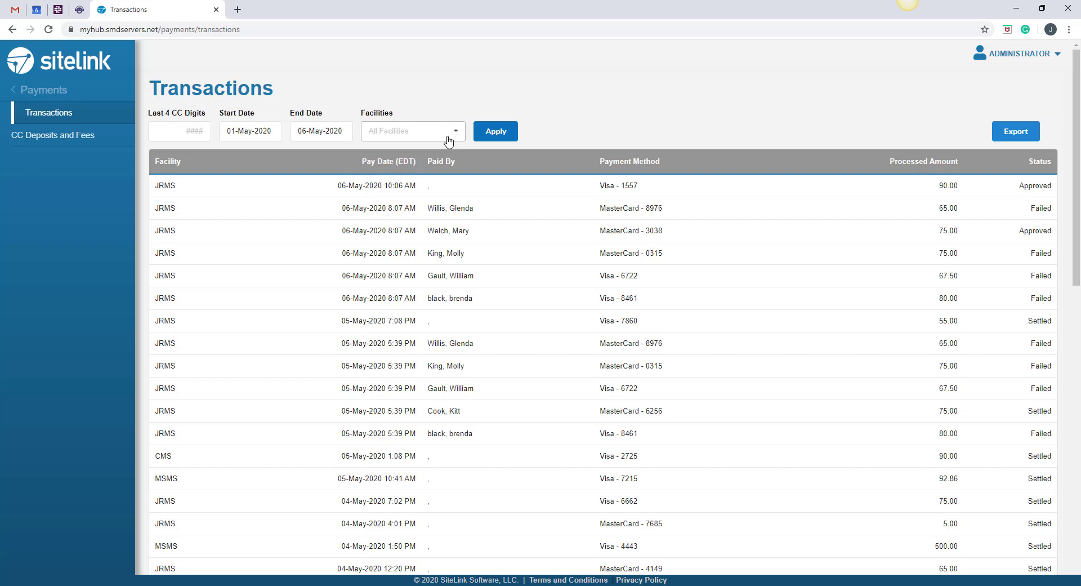
- Filter the transactions to show only the CMS facility
left_click(452, 135)
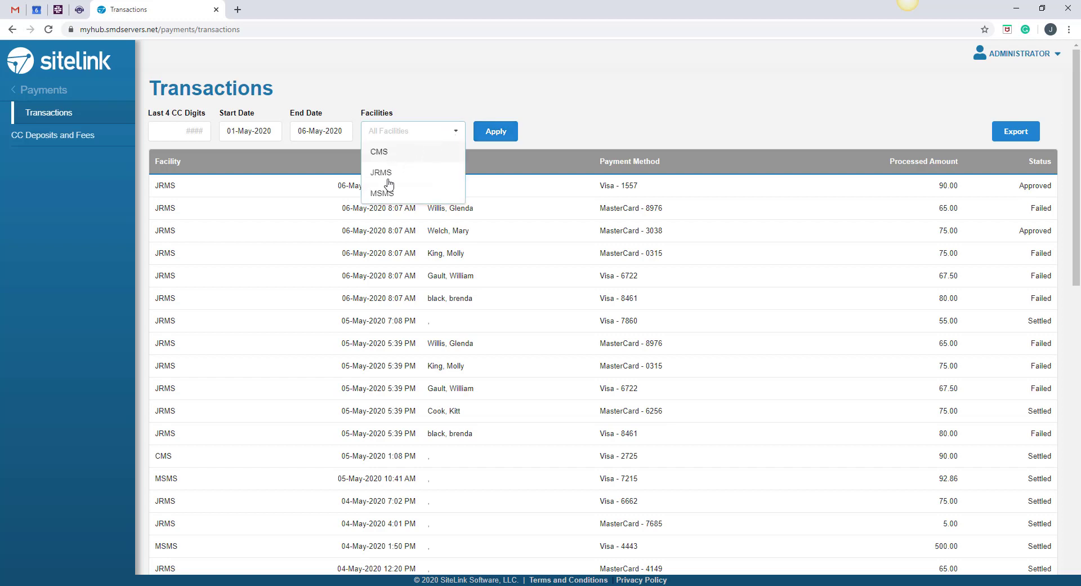
left_click(413, 86)
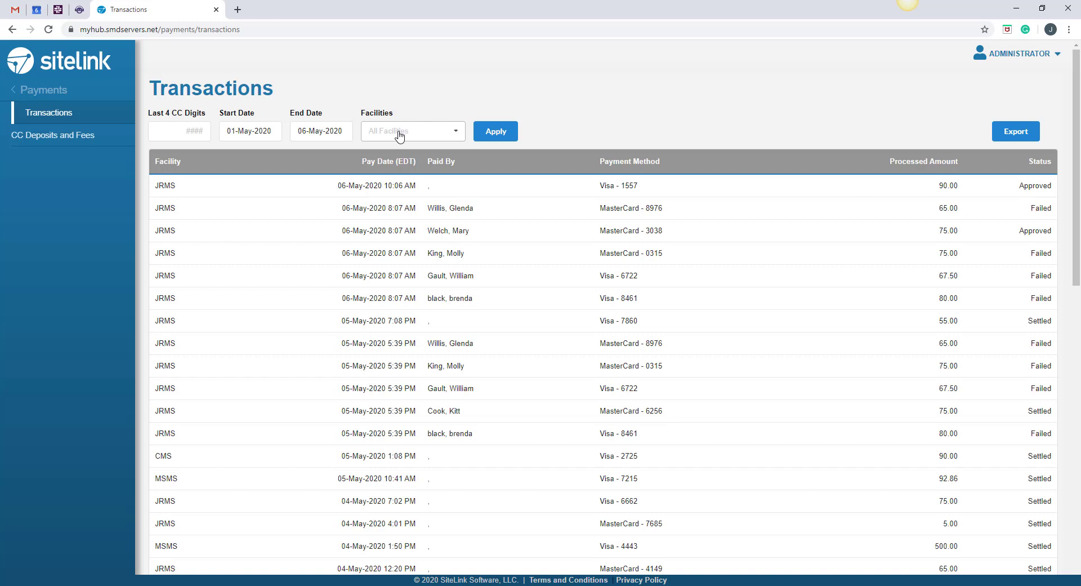
left_click(454, 140)
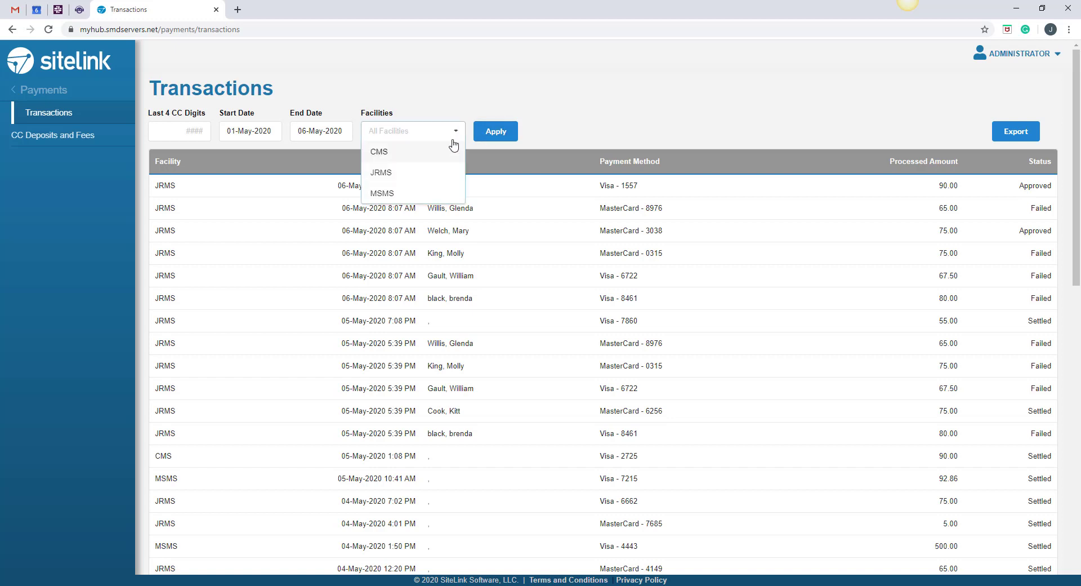
left_click(417, 153)
left_click(504, 131)
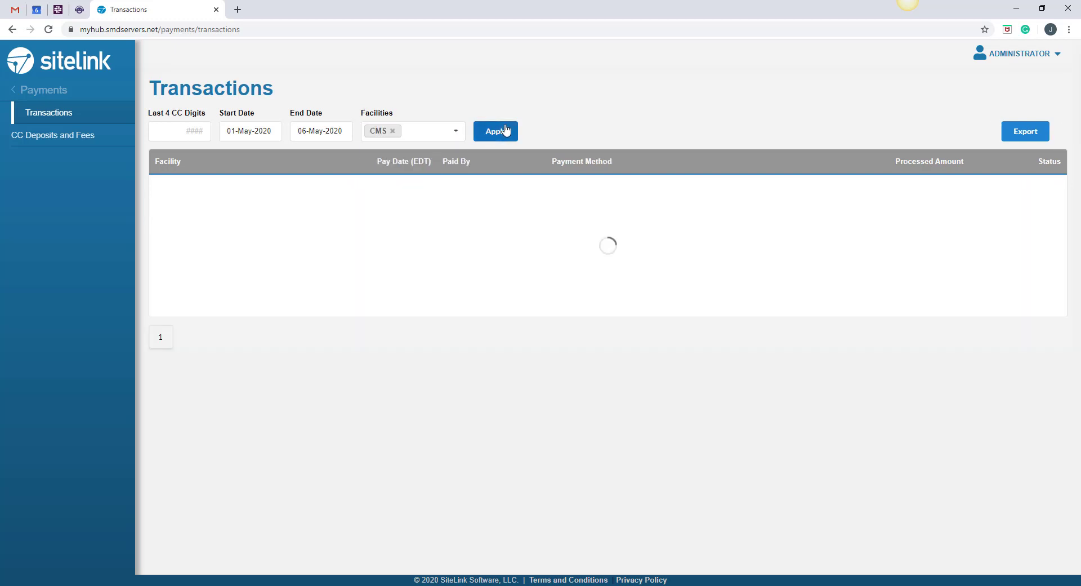
- Remove CMS from the facilities filter and reload the transactions for all facilities
left_click(451, 138)
left_click(444, 111)
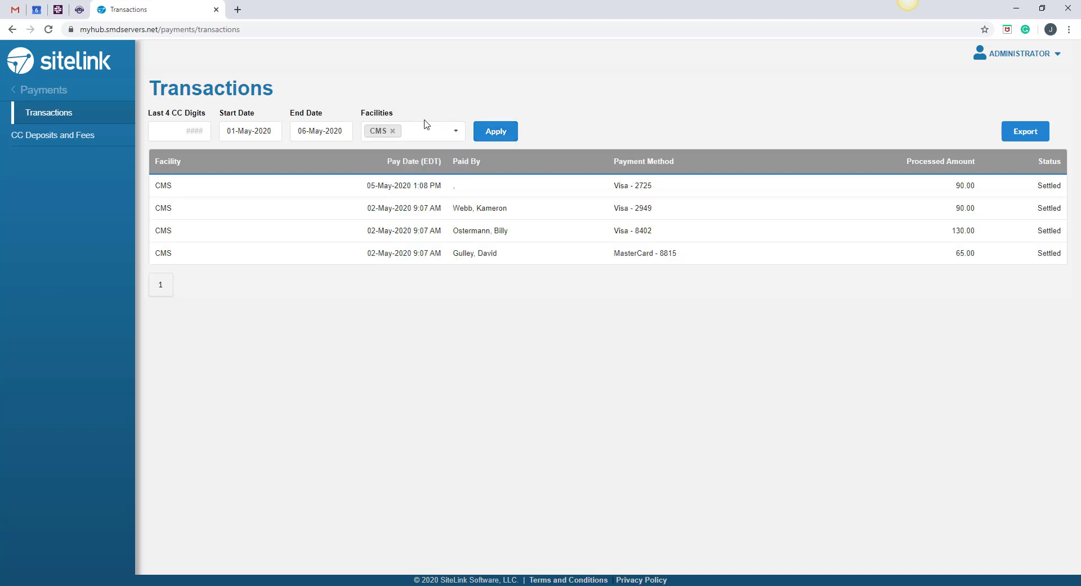
left_click(393, 132)
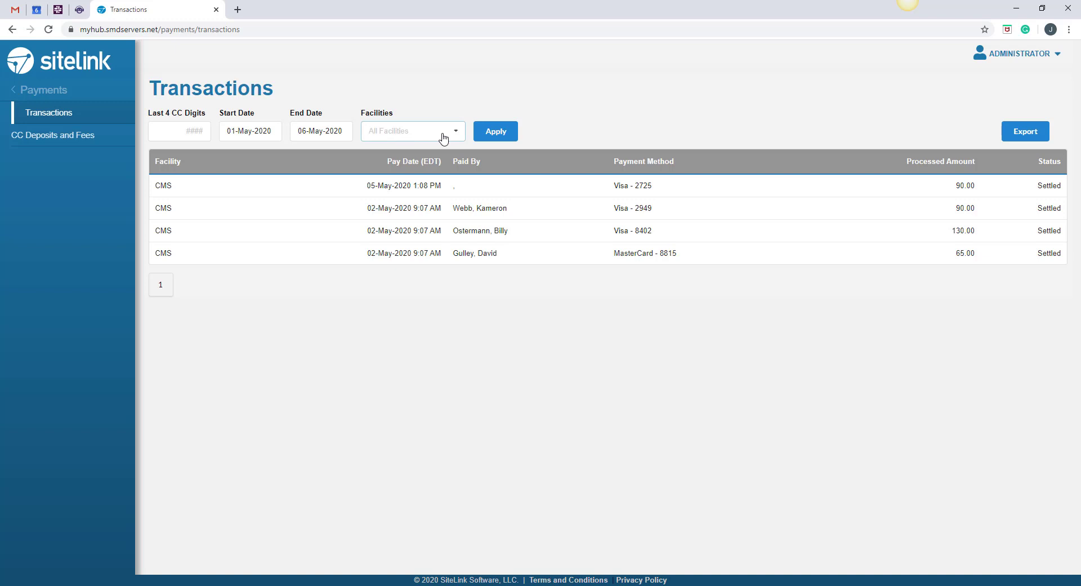
left_click(497, 138)
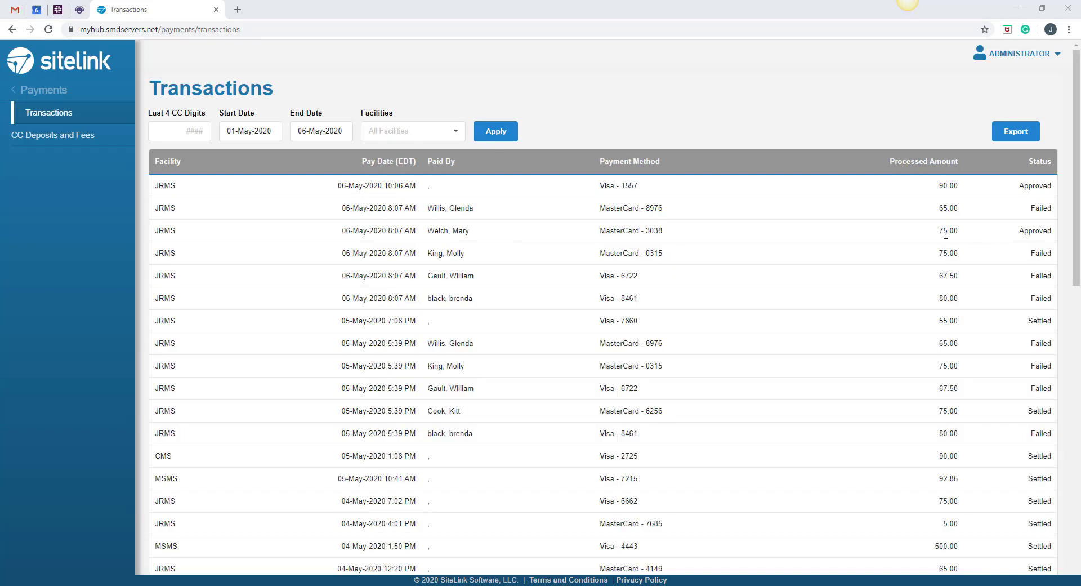
- Export the transactions list to a spreadsheet and open the downloaded .xlsx file
left_click(1021, 136)
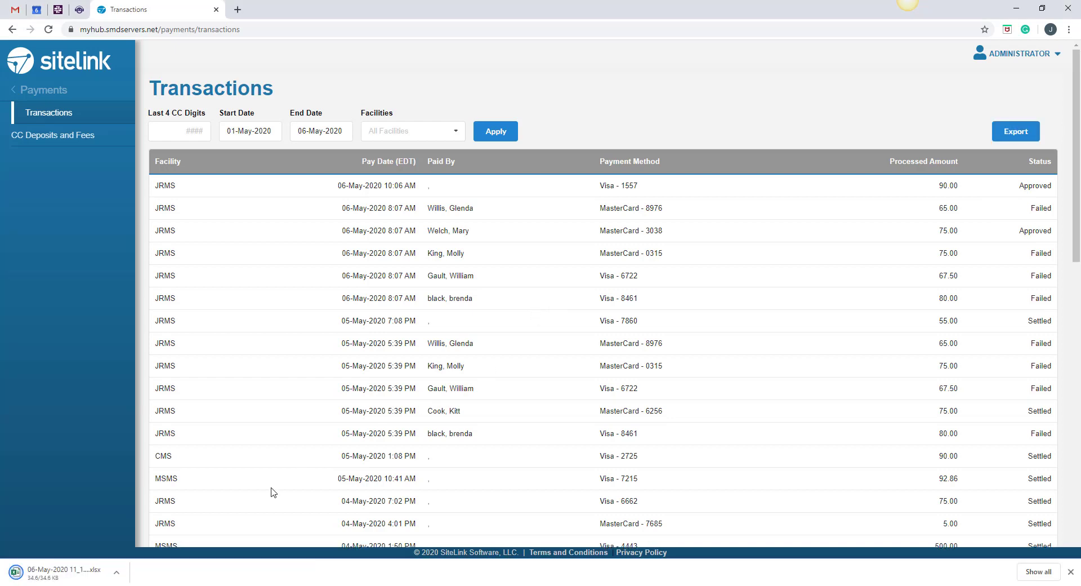
left_click(117, 573)
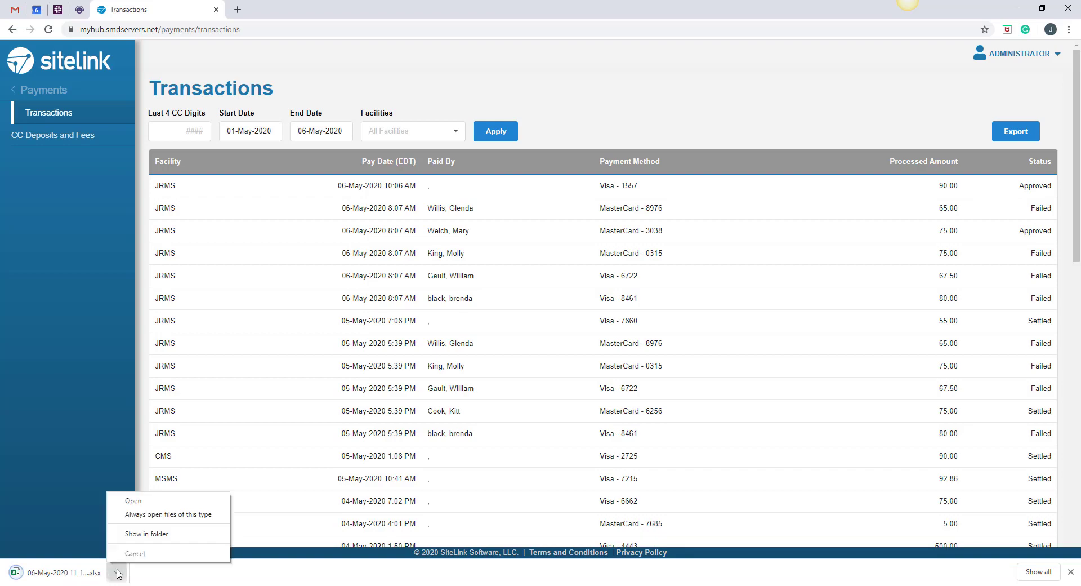
left_click(169, 511)
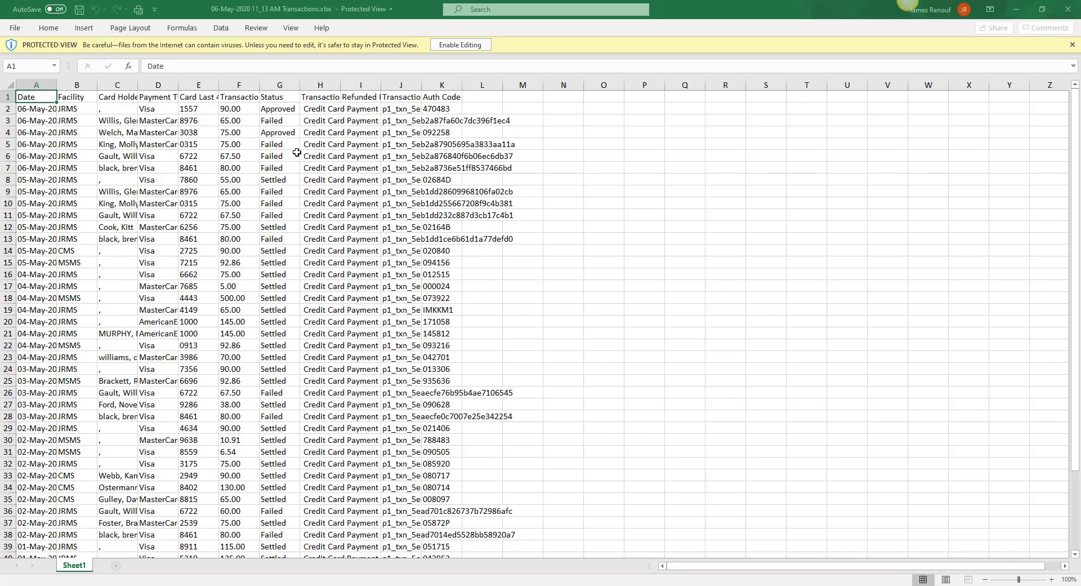
- Widen the date, payment type, last-four card digits, status, transaction type and transaction ID columns so their contents can be read
left_click_drag(57, 89, 155, 89)
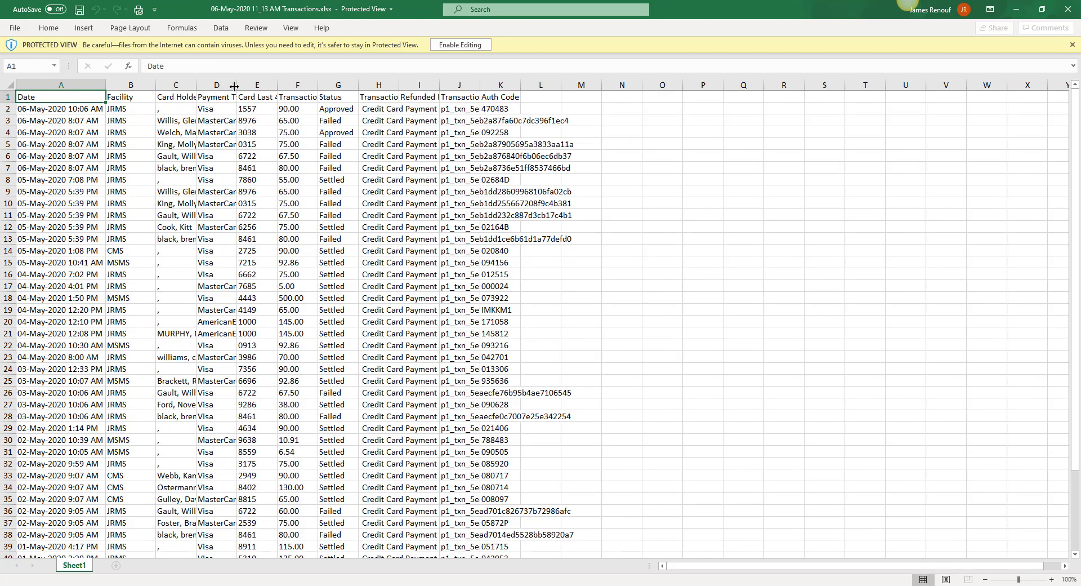
left_click_drag(236, 85, 297, 84)
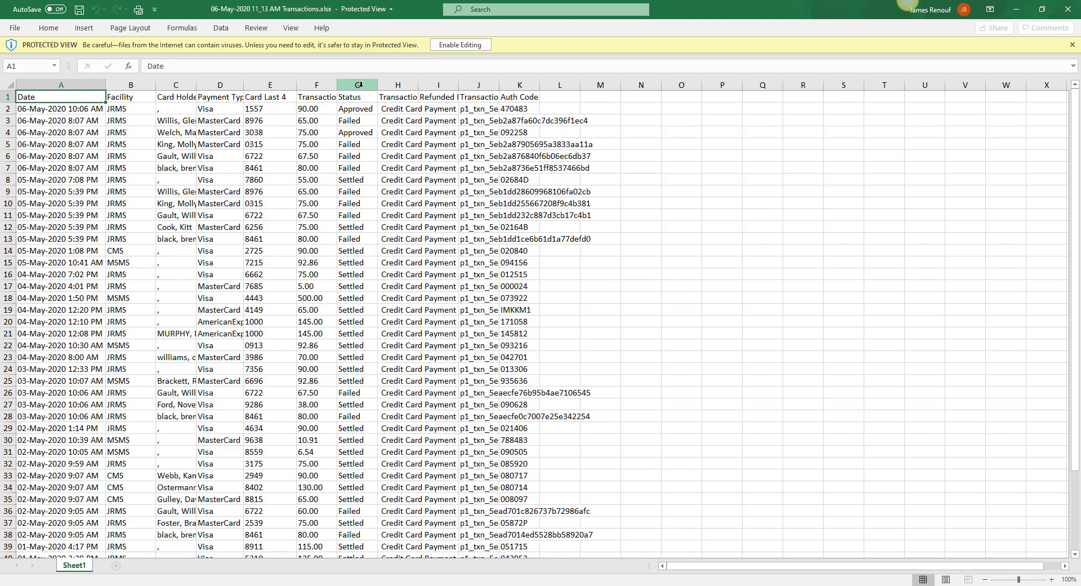
left_click_drag(377, 85, 619, 85)
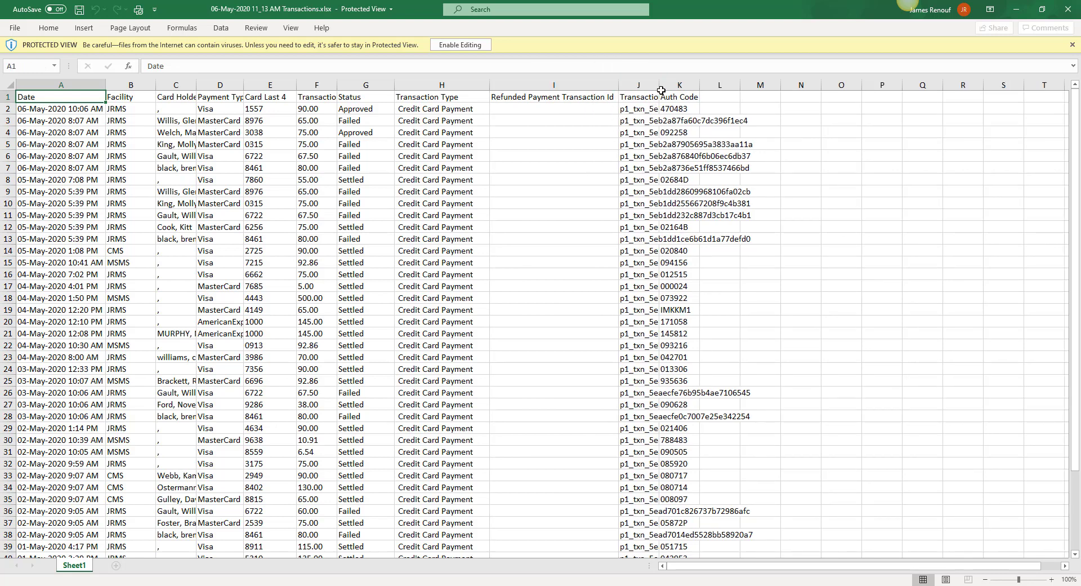
double_click(661, 86)
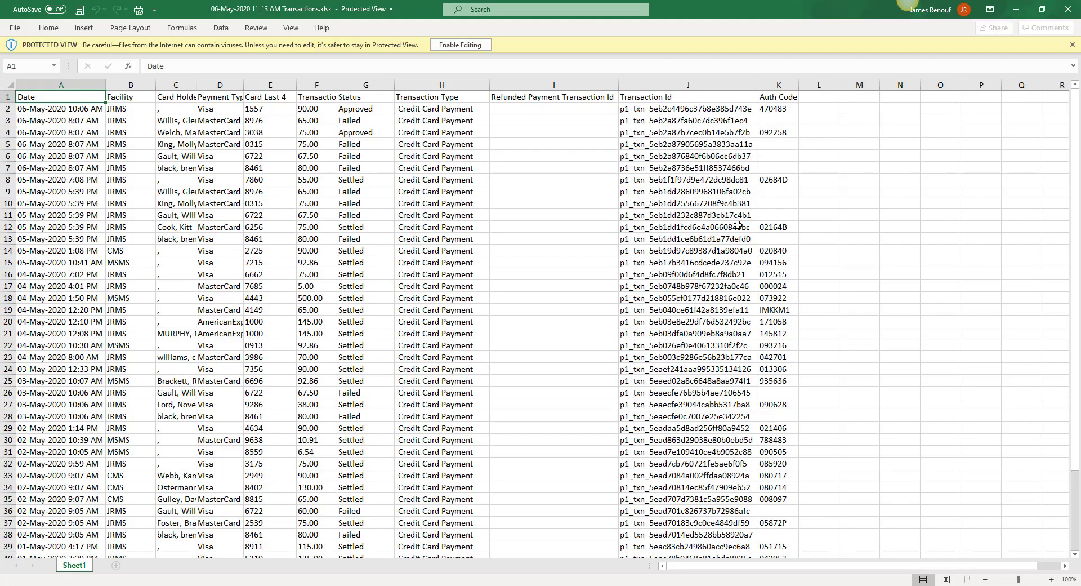
- Switch back to the browser, open CC Deposits and Fees and view the details of the 05-May-2020 MSMS deposit
key("alt+Tab")
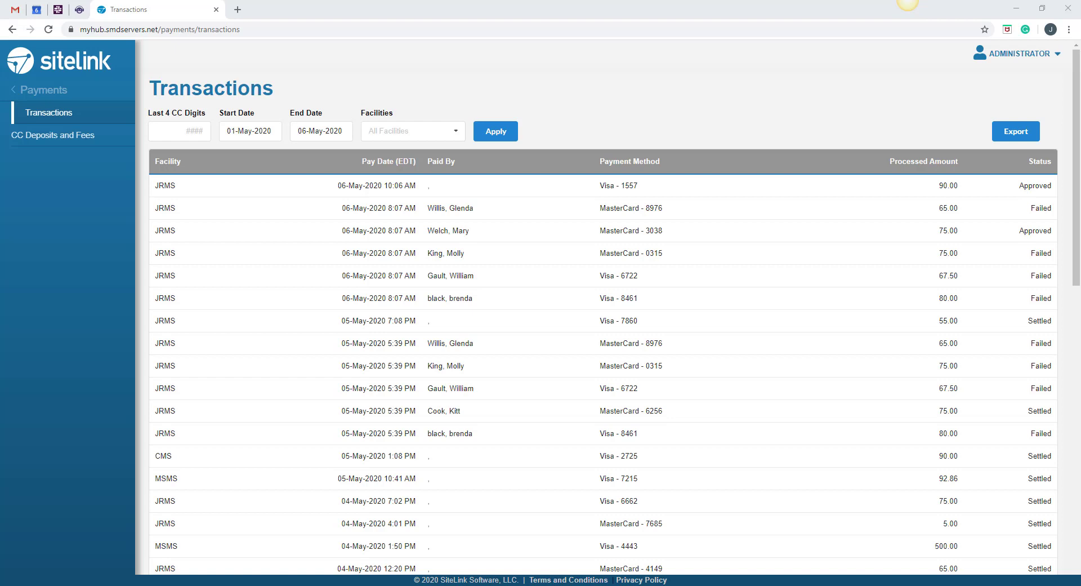
left_click(38, 144)
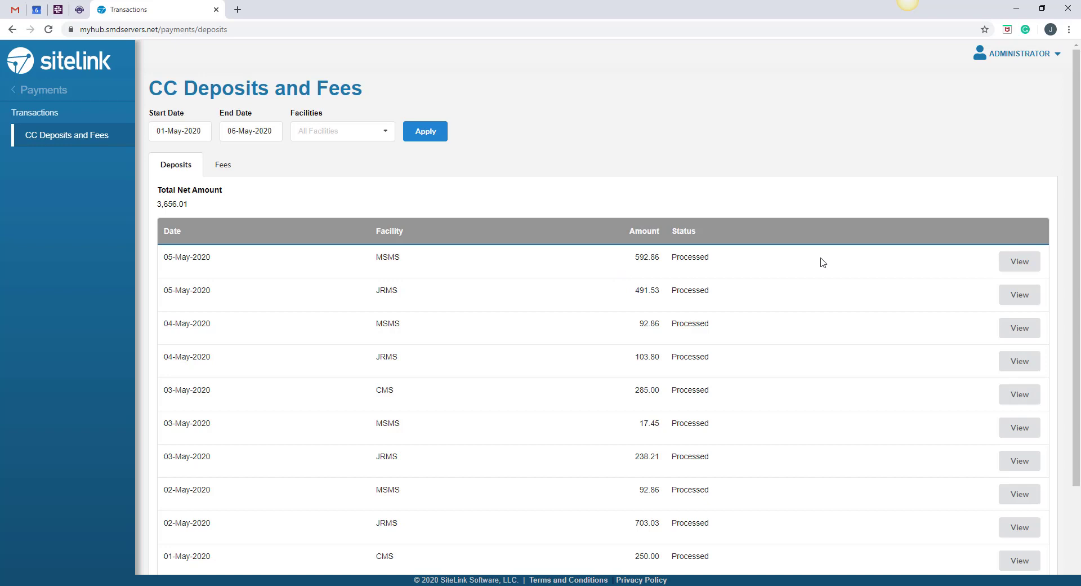
left_click(1030, 262)
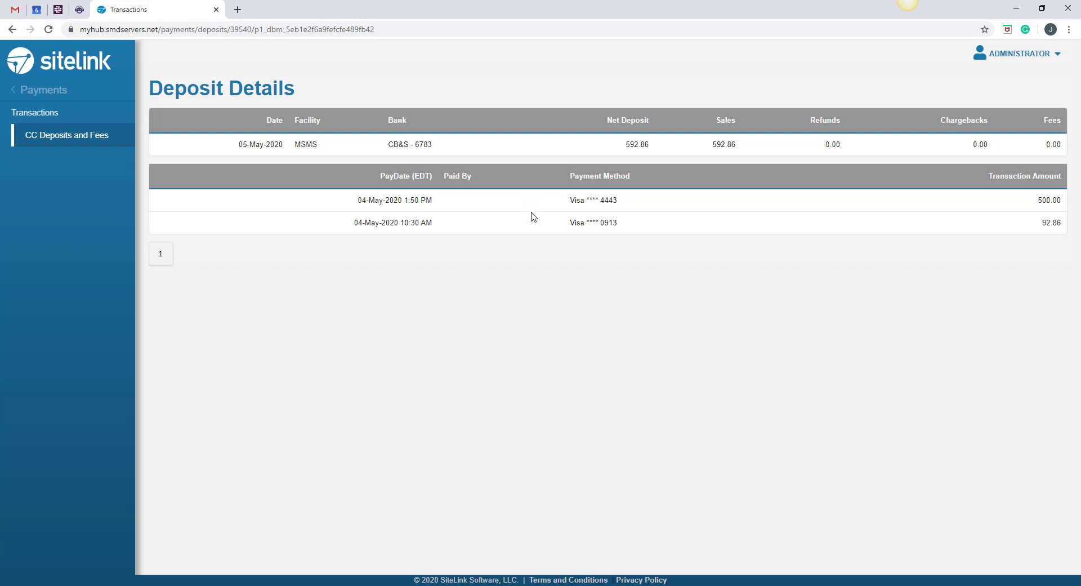
- Return to CC Deposits and Fees and show the list of fees per facility
left_click(72, 136)
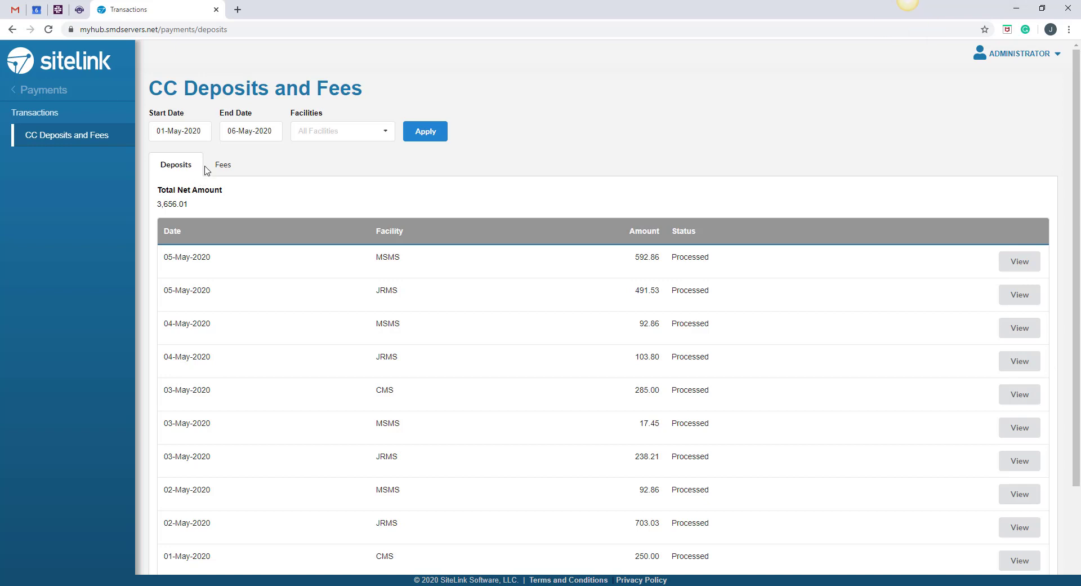
left_click(224, 166)
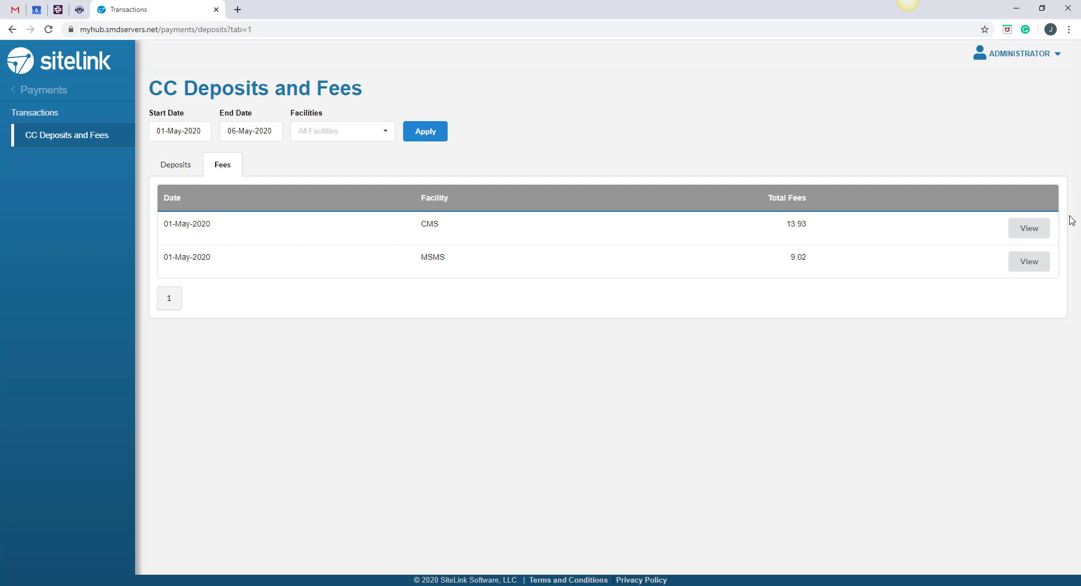
- View the breakdown of the 01-May-2020 CMS fees, return to the fees list and reopen the same breakdown
left_click(1022, 232)
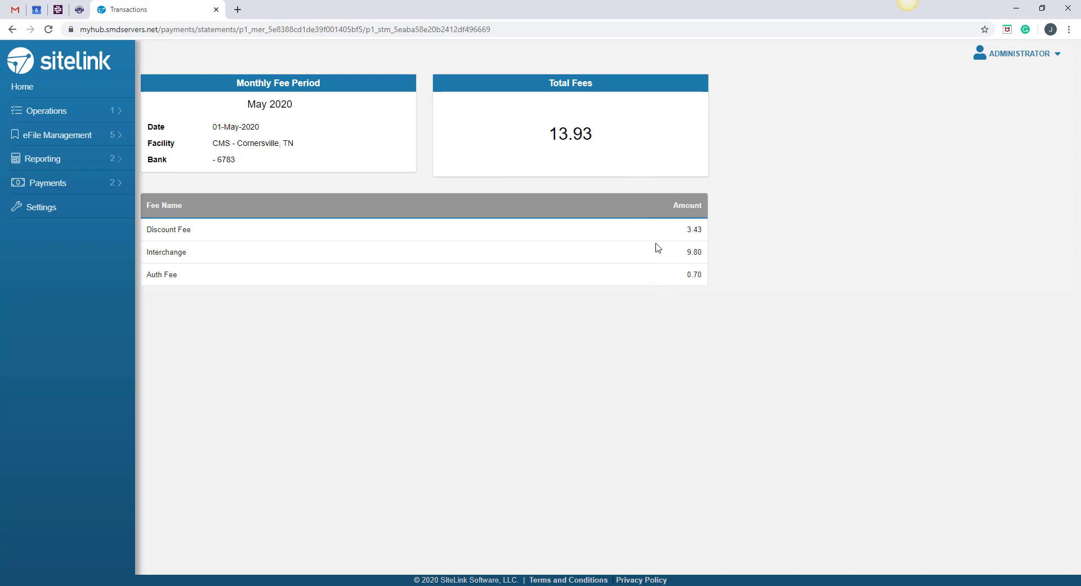
key("alt+Left")
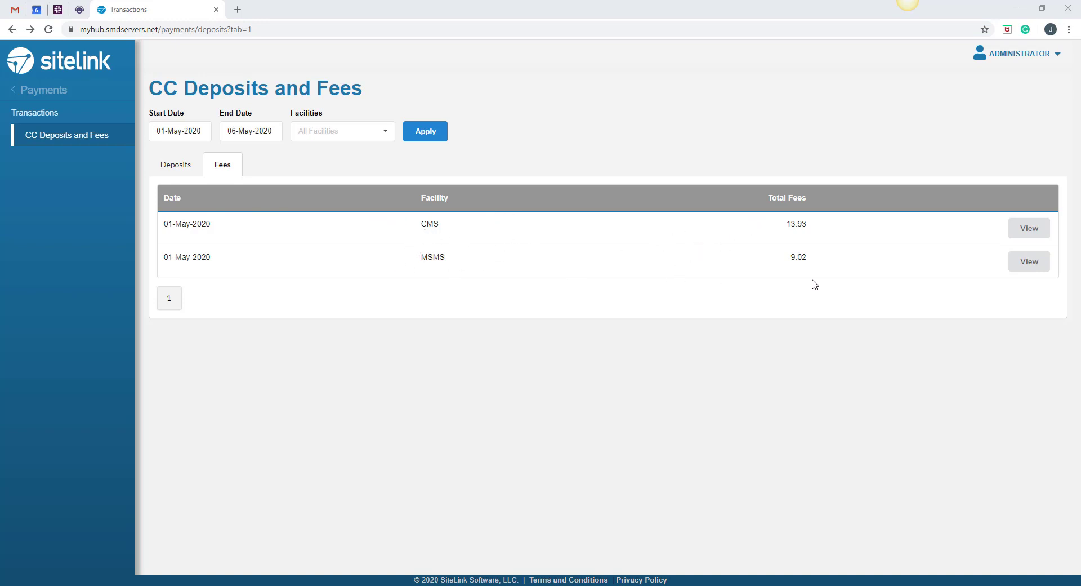
left_click(1030, 229)
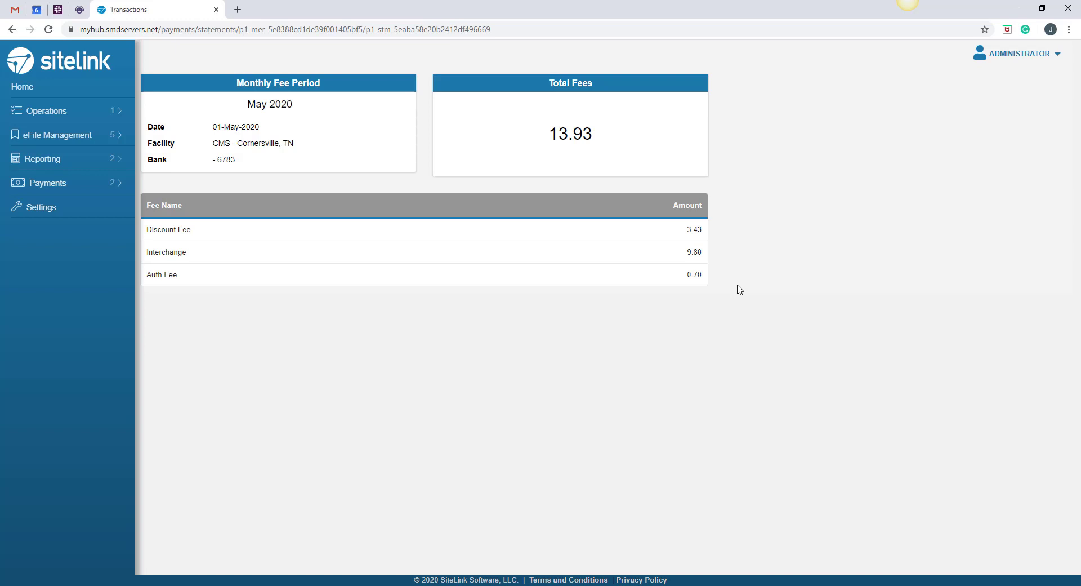
- Go back to the payments area's CC Deposits and Fees page, revisit the Transactions list and return to CC Deposits and Fees
left_click(75, 185)
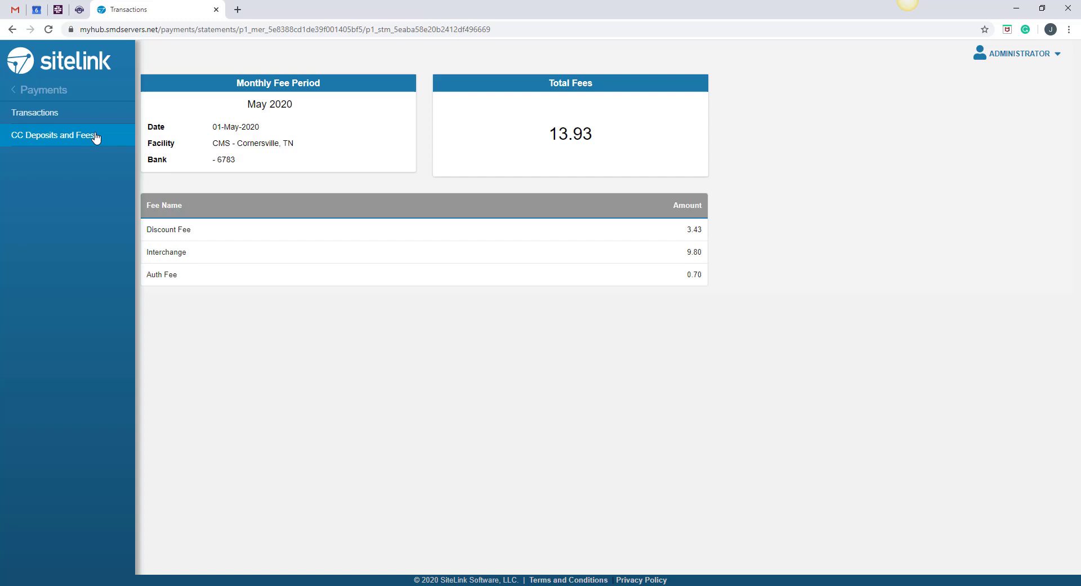
left_click(95, 137)
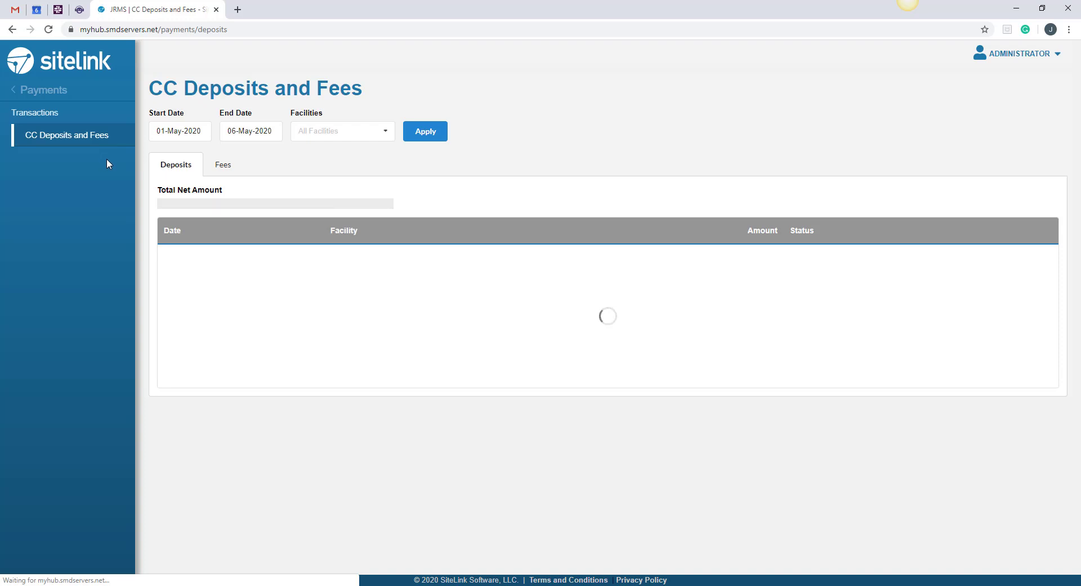
left_click(103, 117)
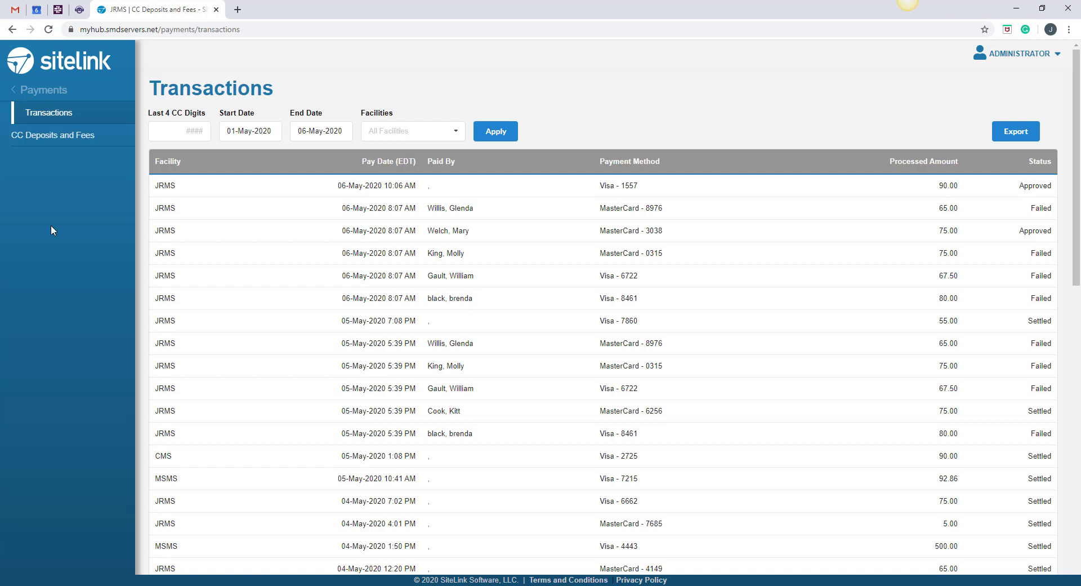
left_click(79, 136)
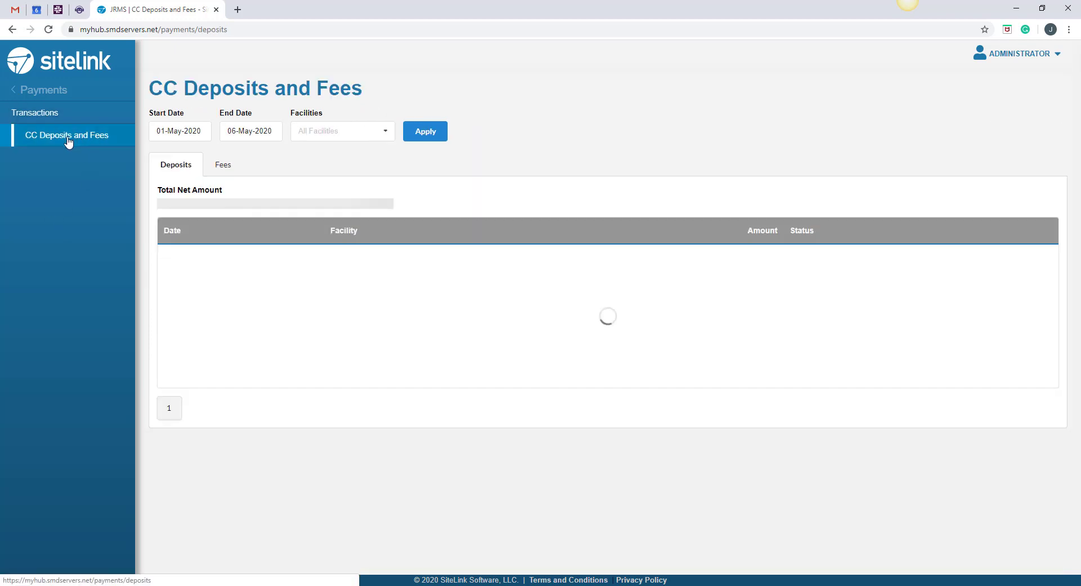